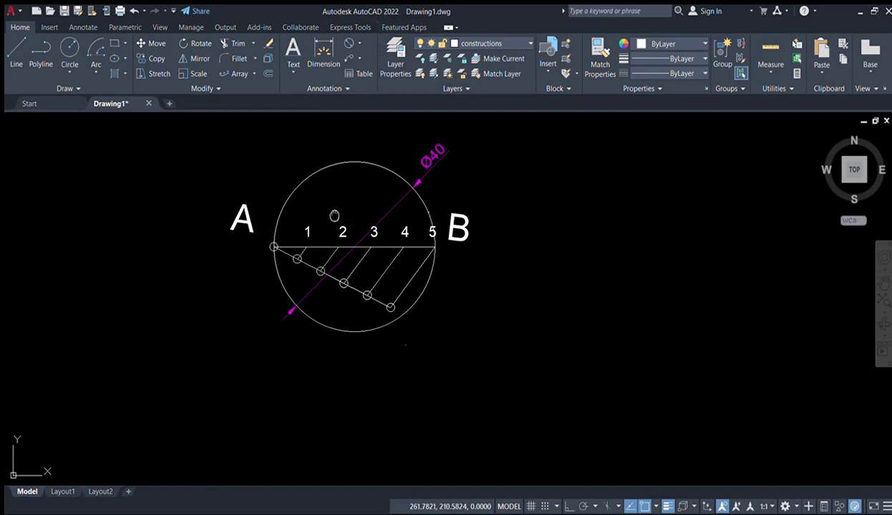
Step: Examine the 40 mm circle and its diameter AB with the numbered five-part division construction
middle_drag(334, 215, 348, 256)
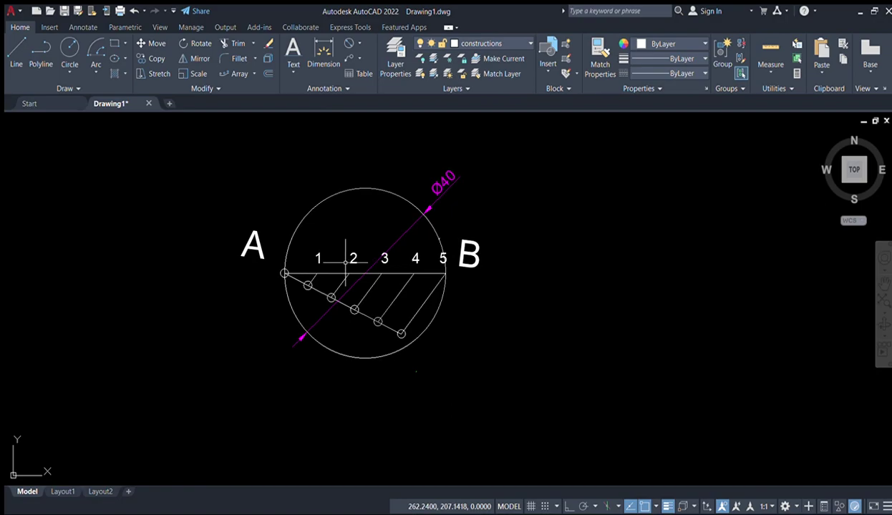
scroll(348, 256, up, 2)
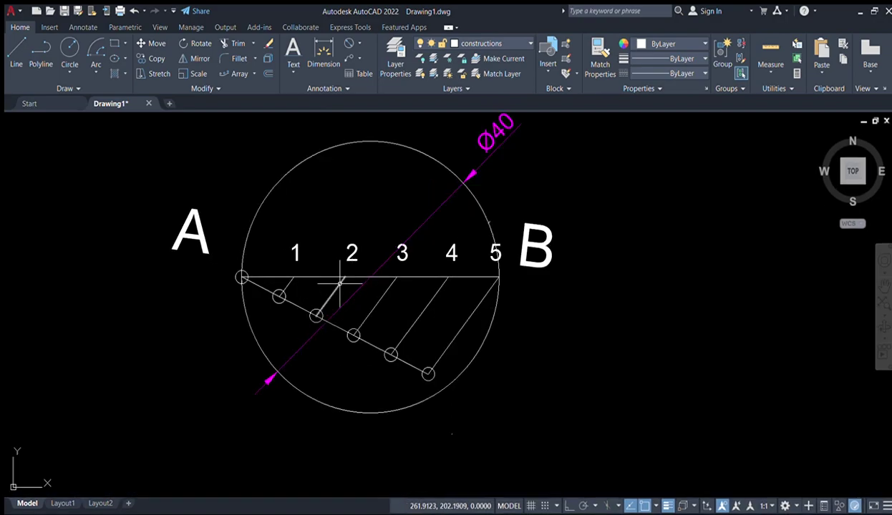
click(344, 278)
key(Return)
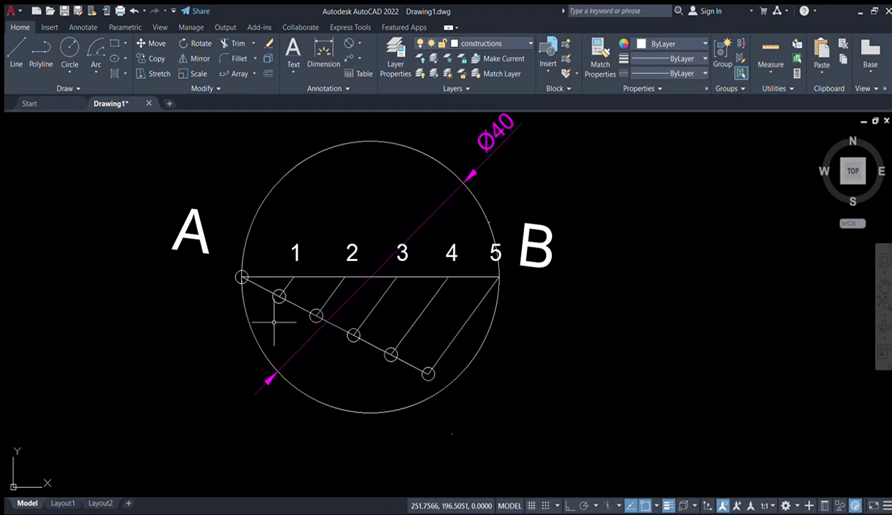
scroll(531, 318, down, 2)
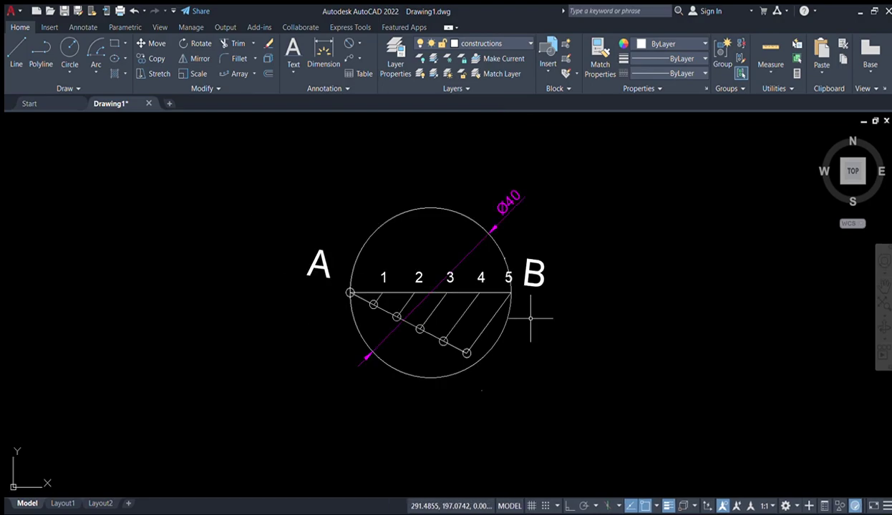
scroll(514, 318, up, 2)
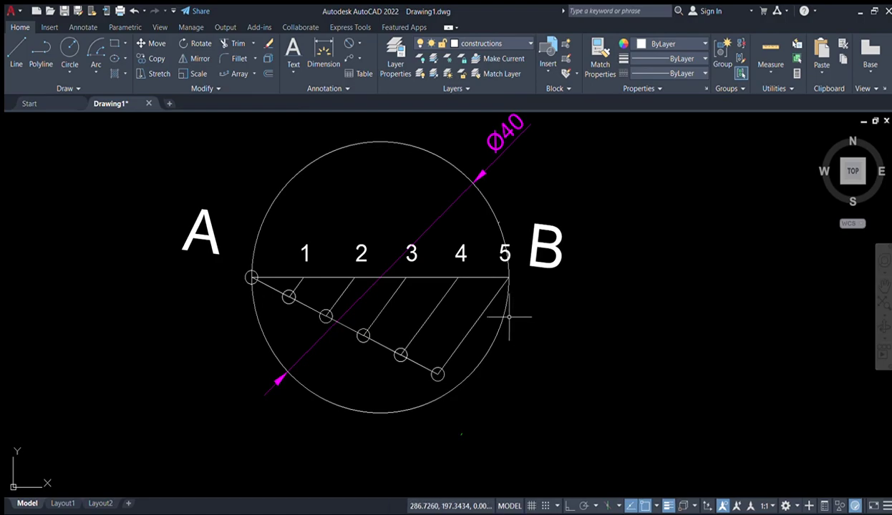
click(498, 205)
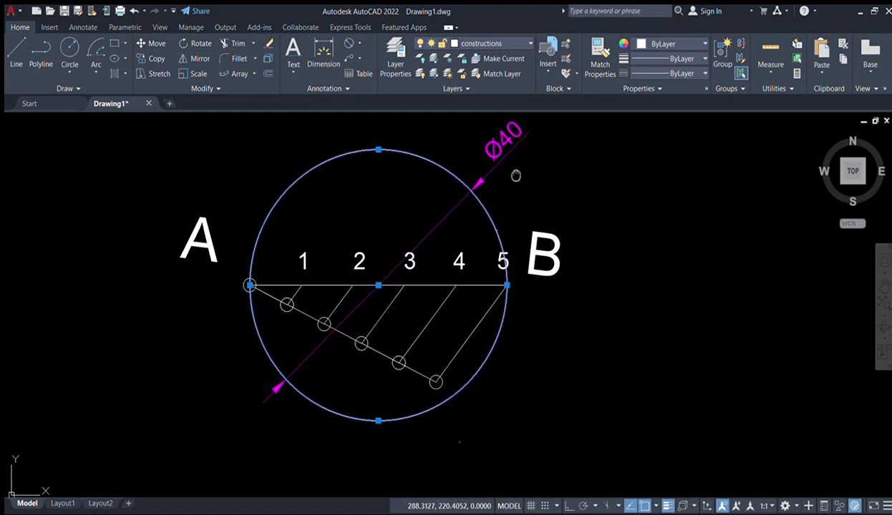
middle_drag(515, 175, 498, 223)
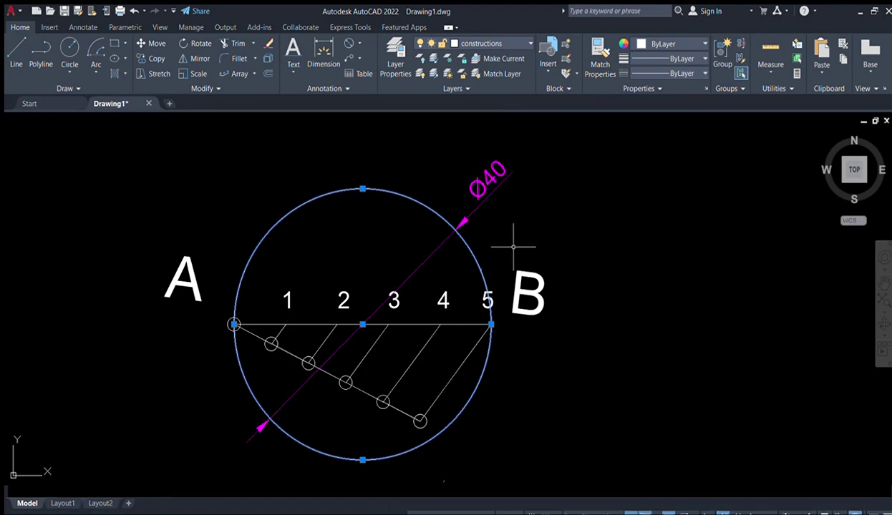
middle_drag(523, 335, 542, 280)
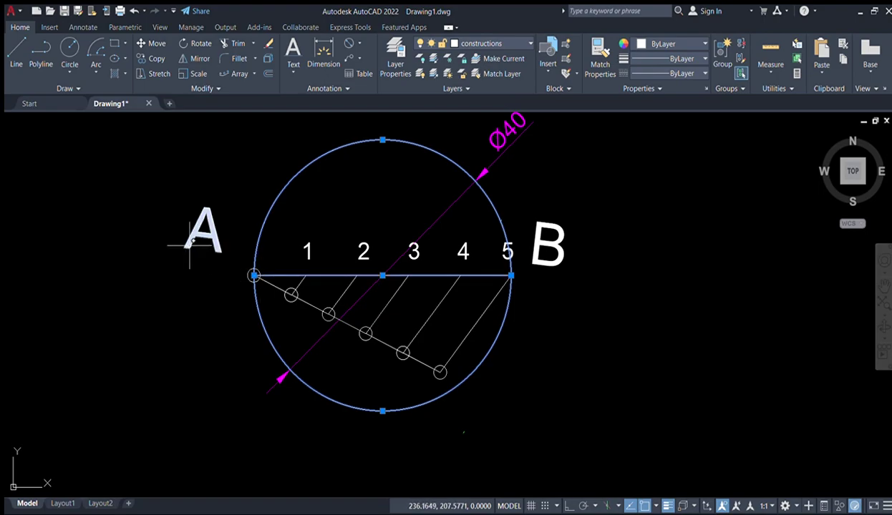
scroll(554, 295, down, 1)
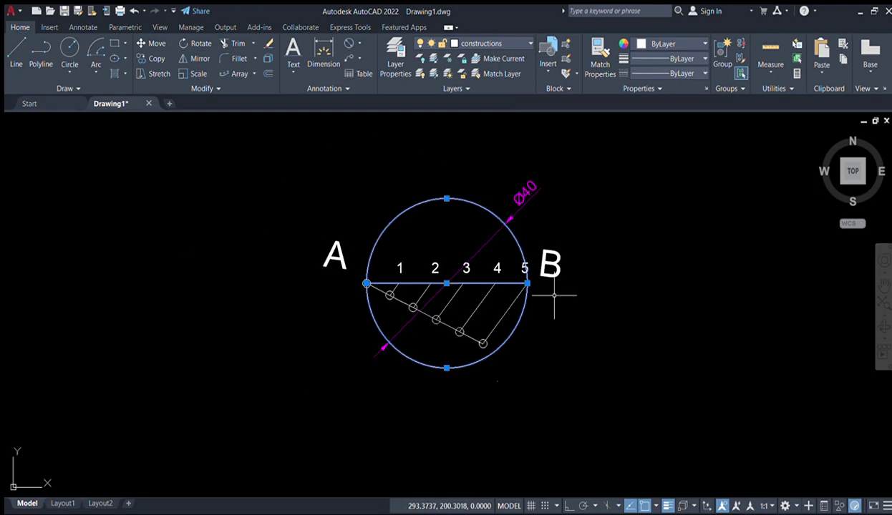
middle_drag(554, 295, 505, 293)
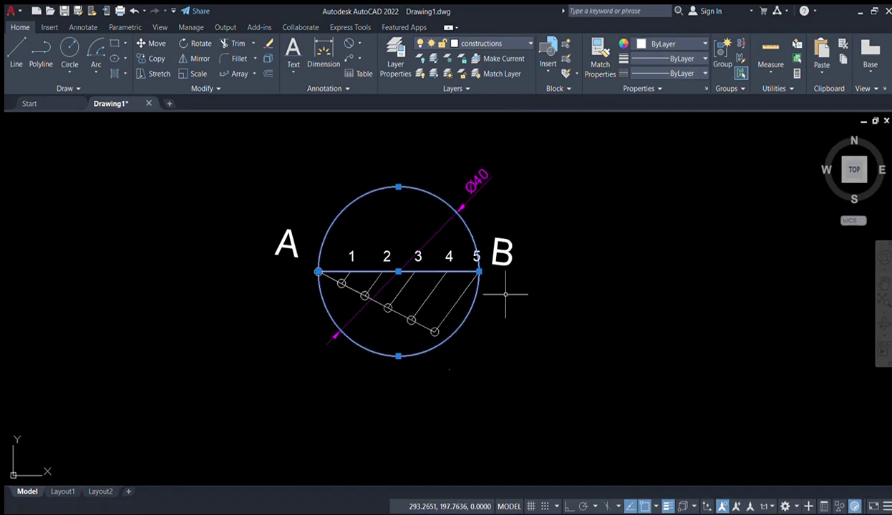
key(Escape)
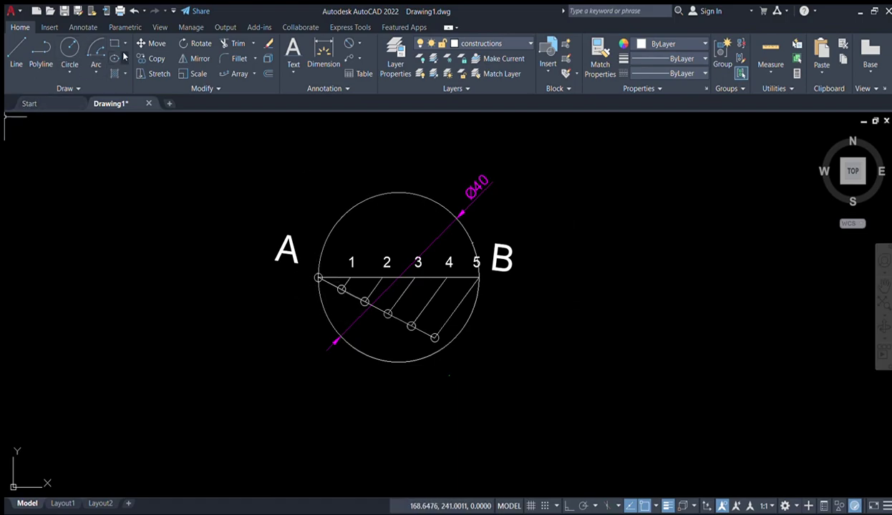
Step: Draw an arc centred at A, starting at B and sweeping counterclockwise above the circle to the upper left of A
click(92, 50)
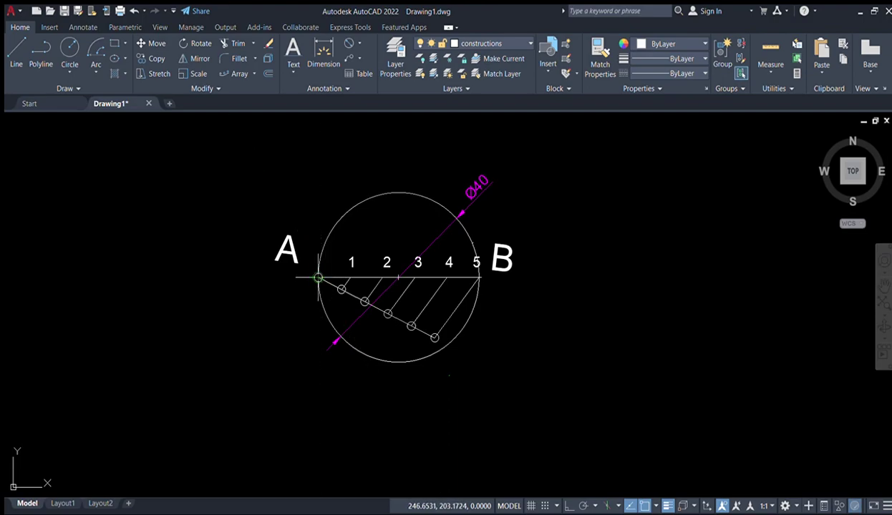
click(318, 278)
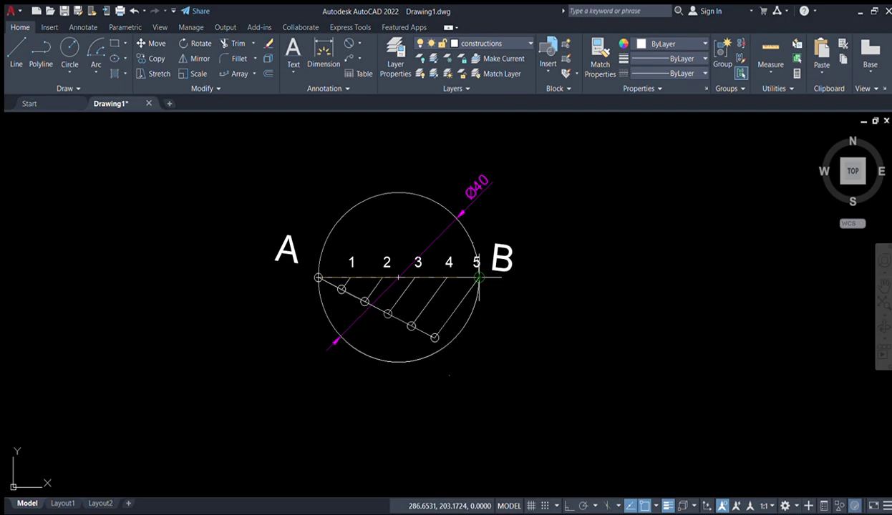
click(478, 278)
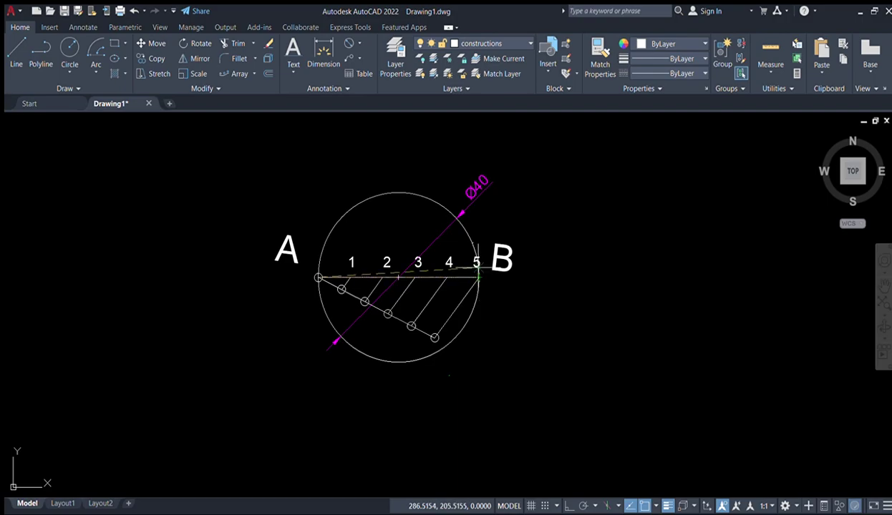
middle_drag(294, 192, 291, 258)
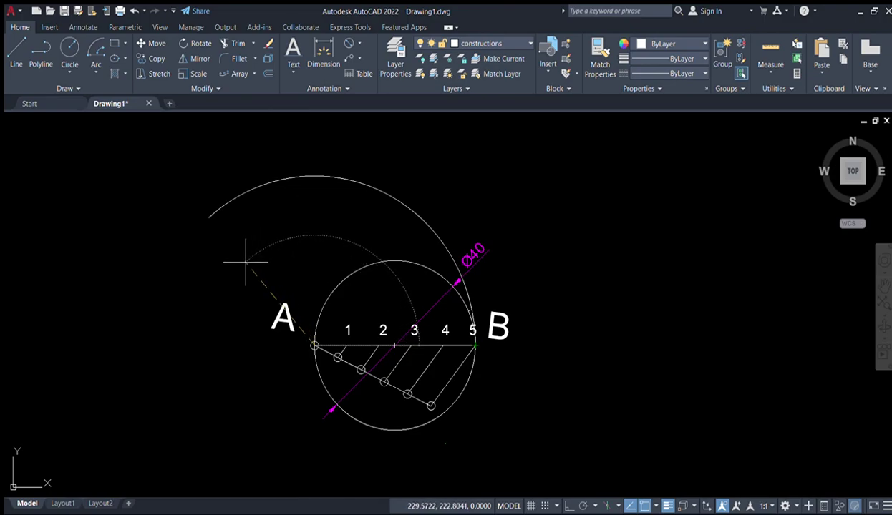
key(Escape)
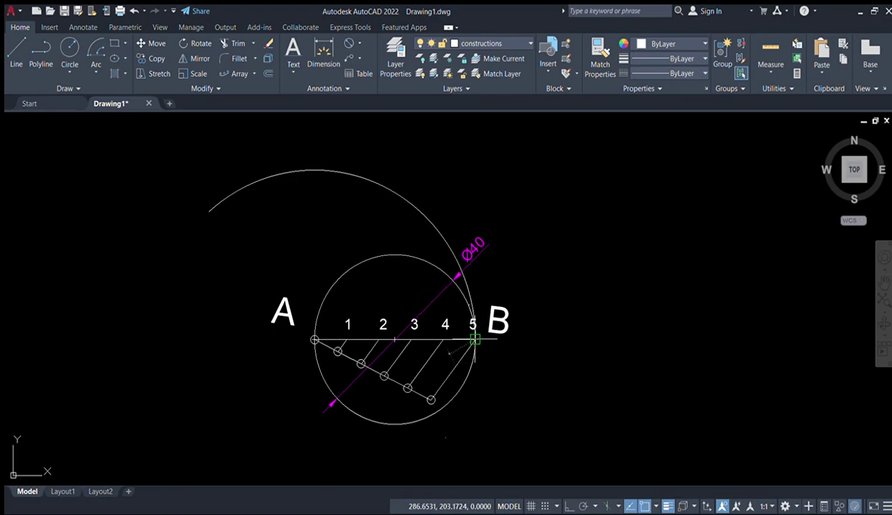
click(474, 339)
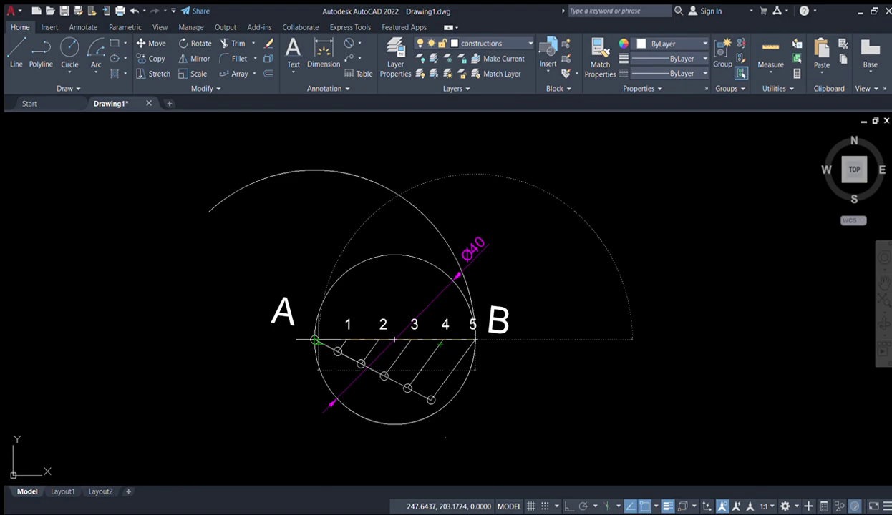
click(315, 341)
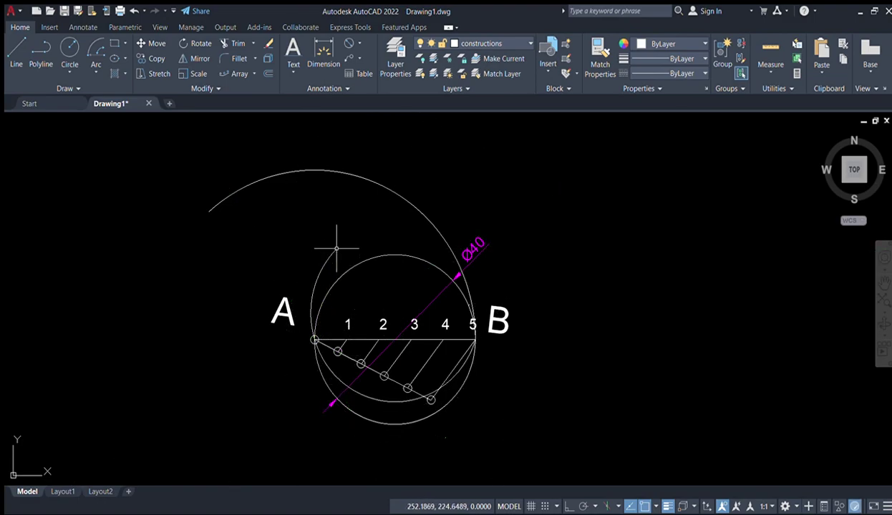
click(330, 254)
click(328, 252)
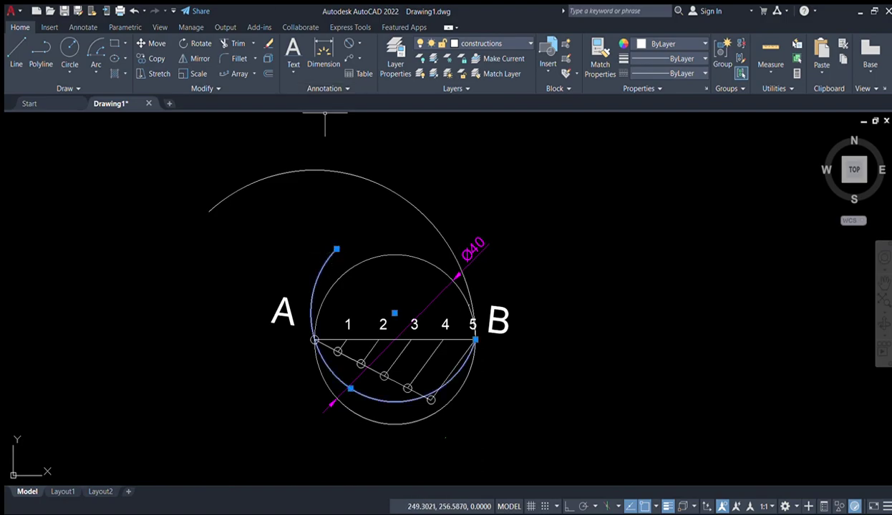
click(267, 44)
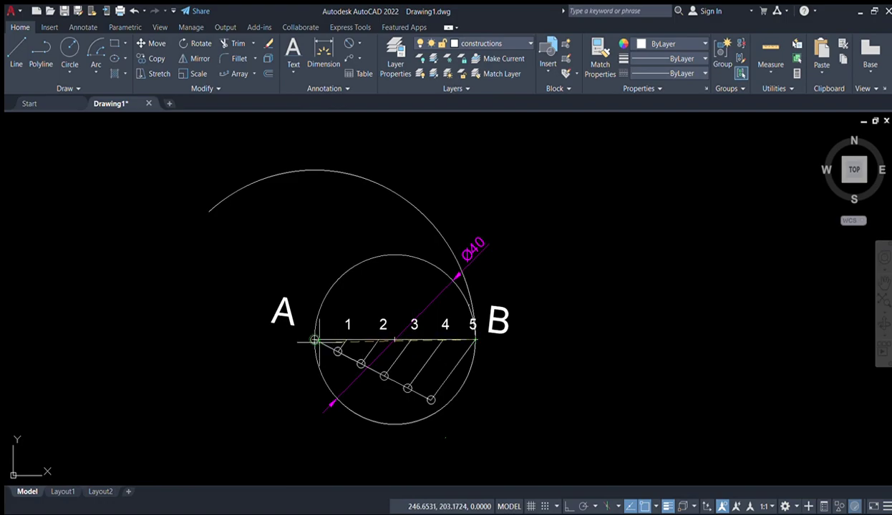
Step: Draw a second arc centred at B with radius BA, passing through A and crossing the first arc above the circle
click(314, 340)
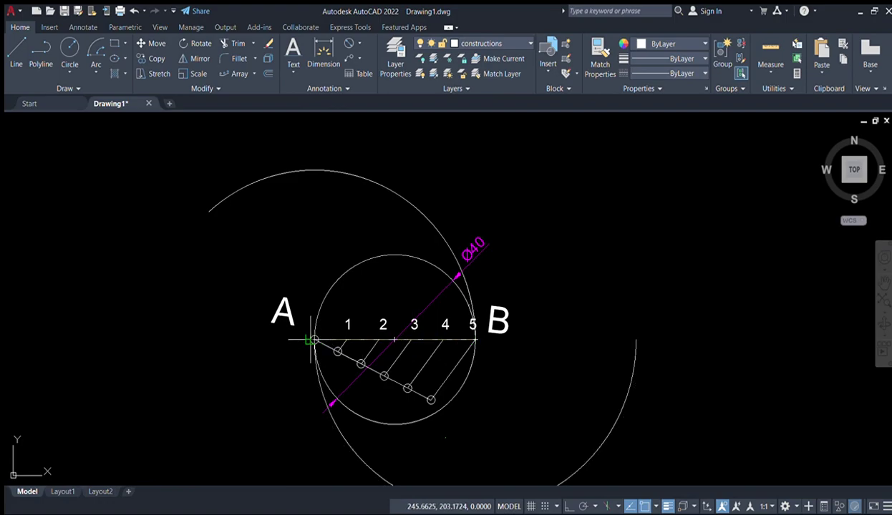
click(411, 243)
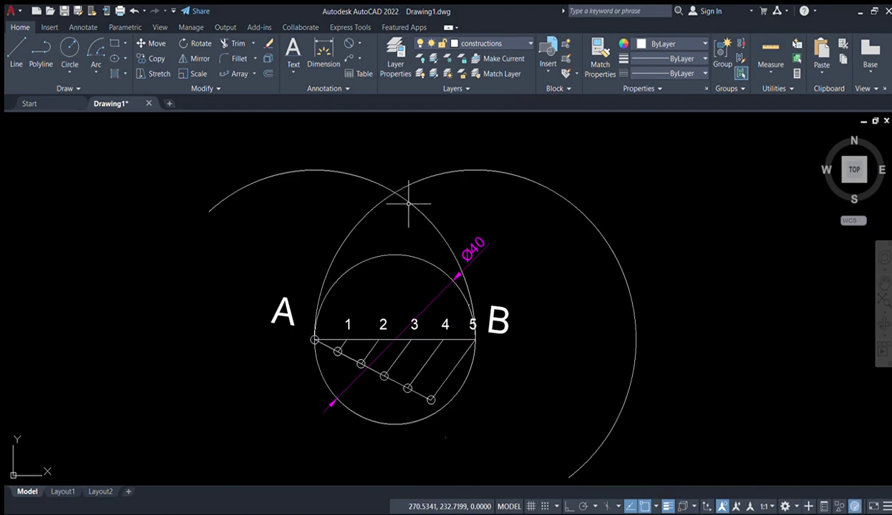
scroll(406, 194, up, 2)
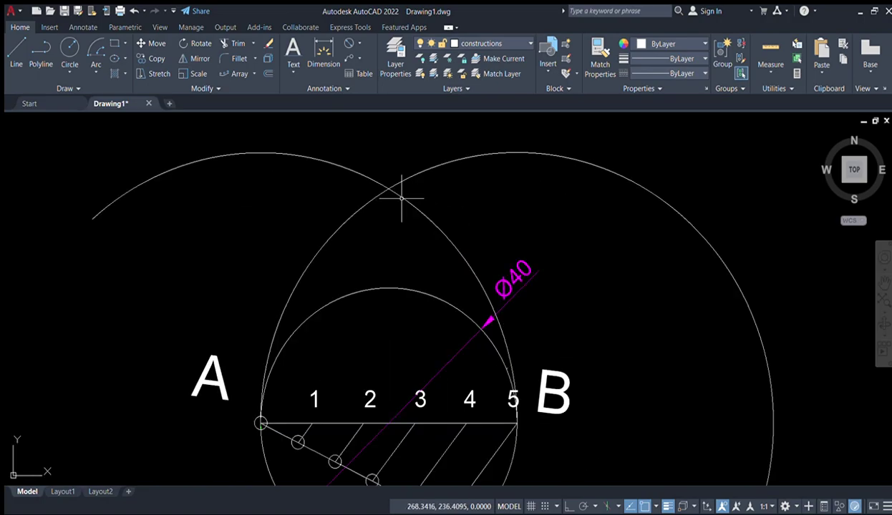
scroll(395, 191, down, 2)
Step: Label the intersection of the two arcs above the circle with the text G
middle_drag(426, 300, 436, 251)
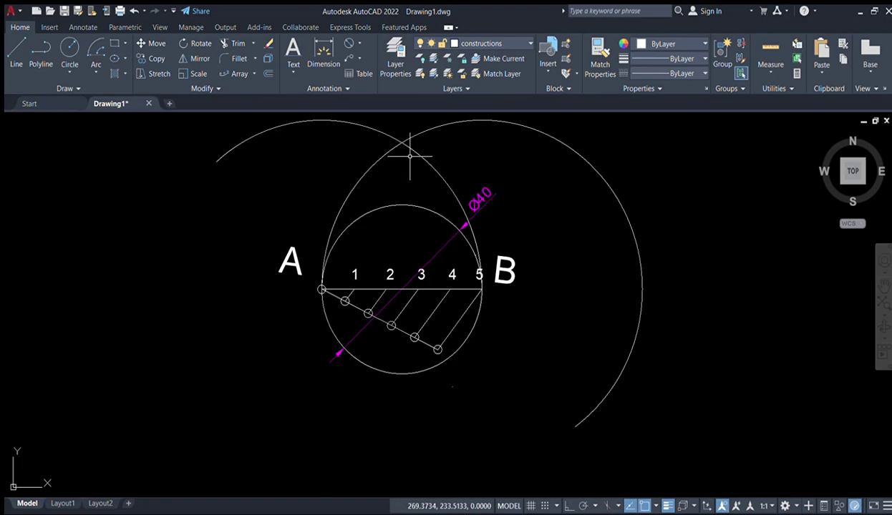
middle_drag(514, 194, 512, 275)
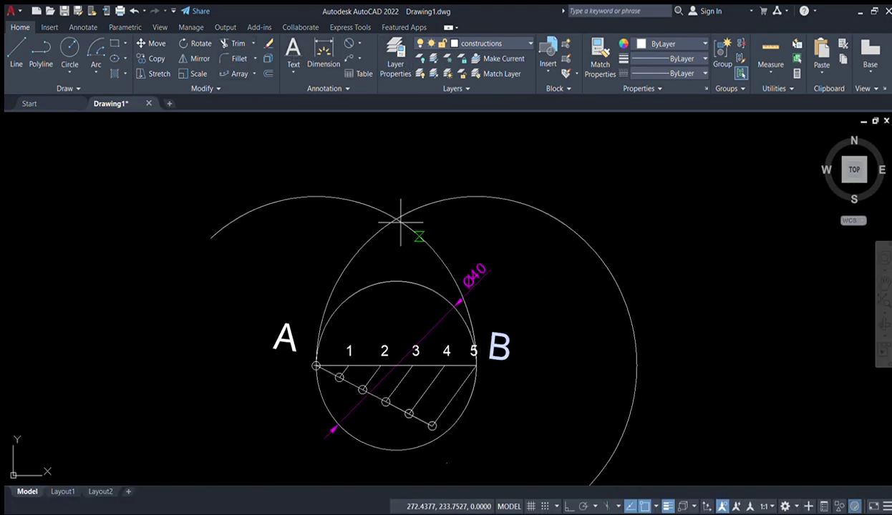
click(403, 172)
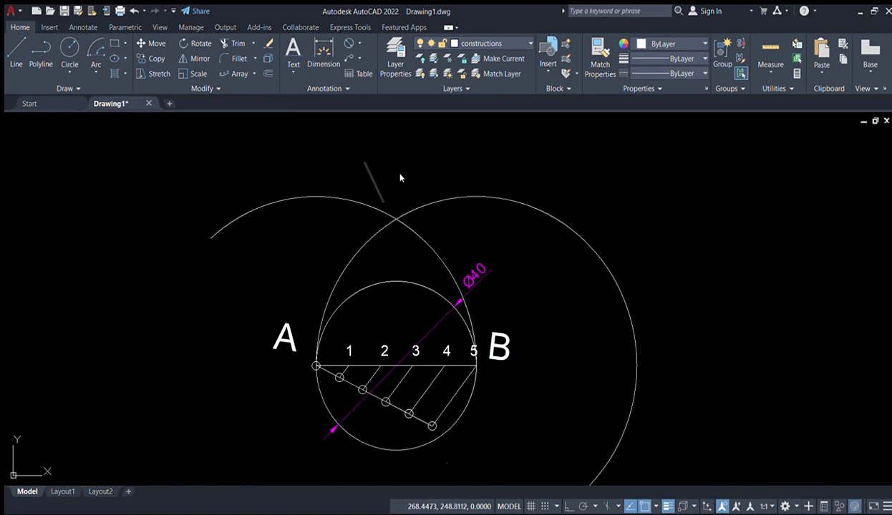
text(G)
click(481, 171)
key(Return)
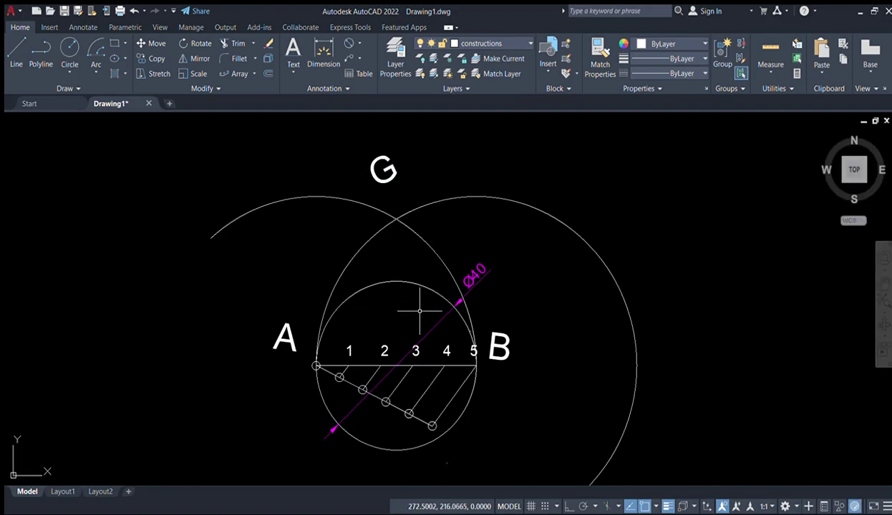
Step: Draw a line from the arc intersection G through division point 2 on AB, ending just below the circle
middle_drag(410, 305, 413, 274)
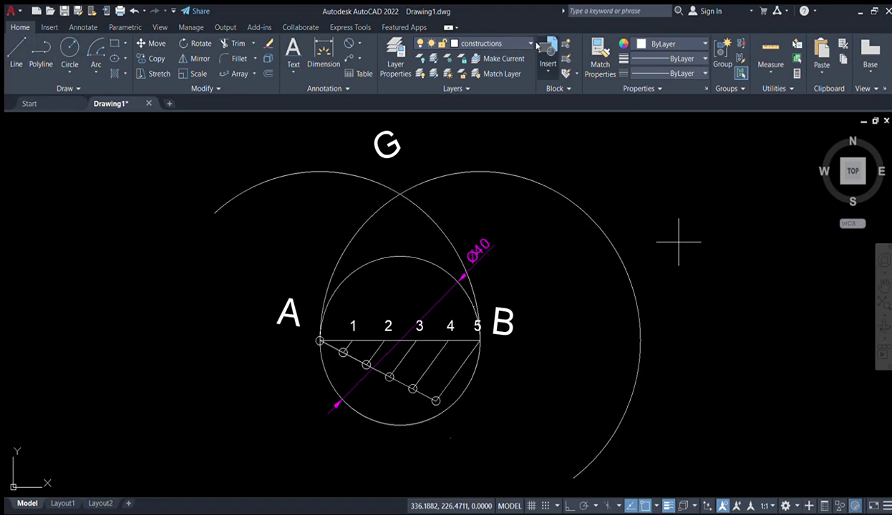
click(399, 193)
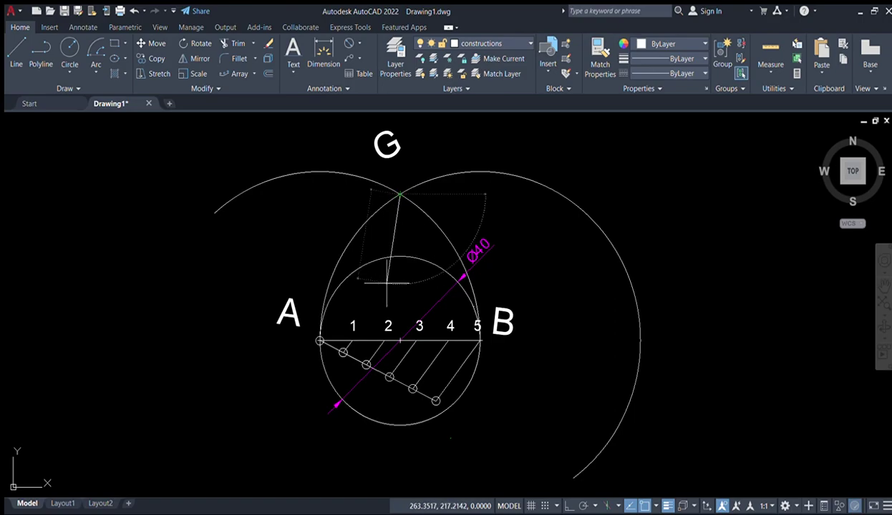
scroll(385, 355, up, 4)
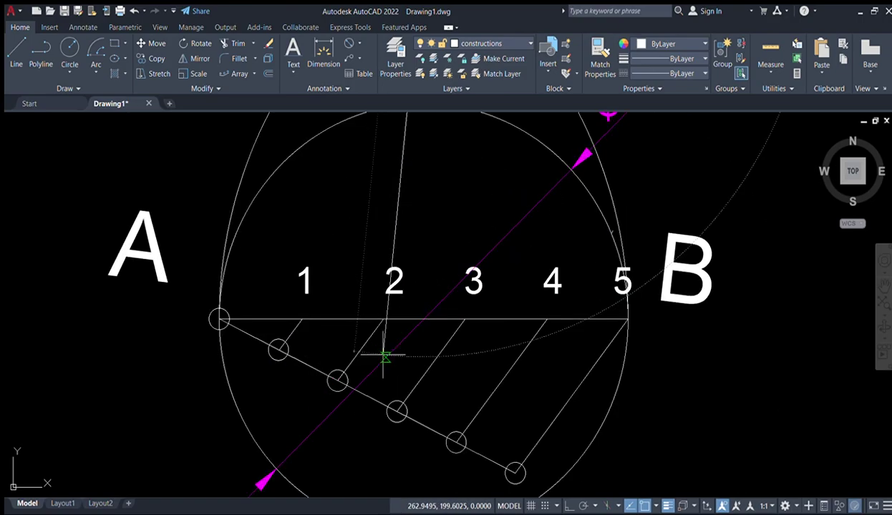
scroll(377, 336, down, 4)
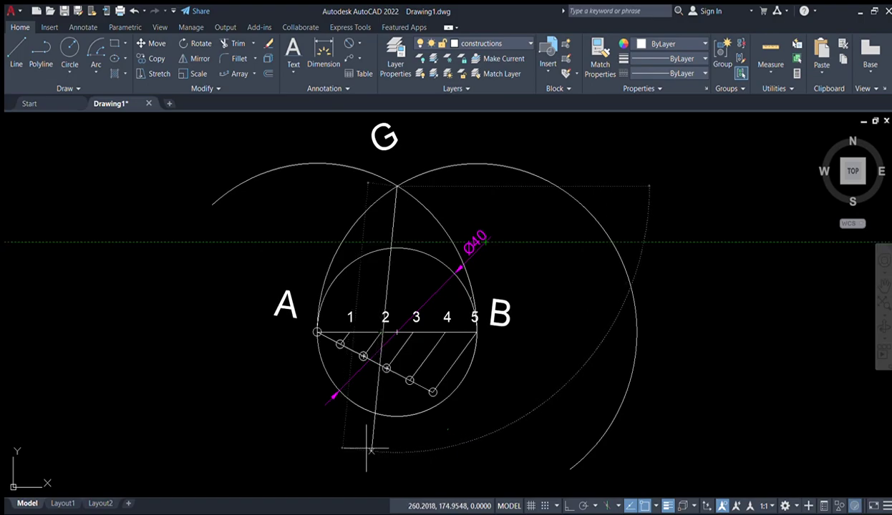
scroll(367, 449, up, 2)
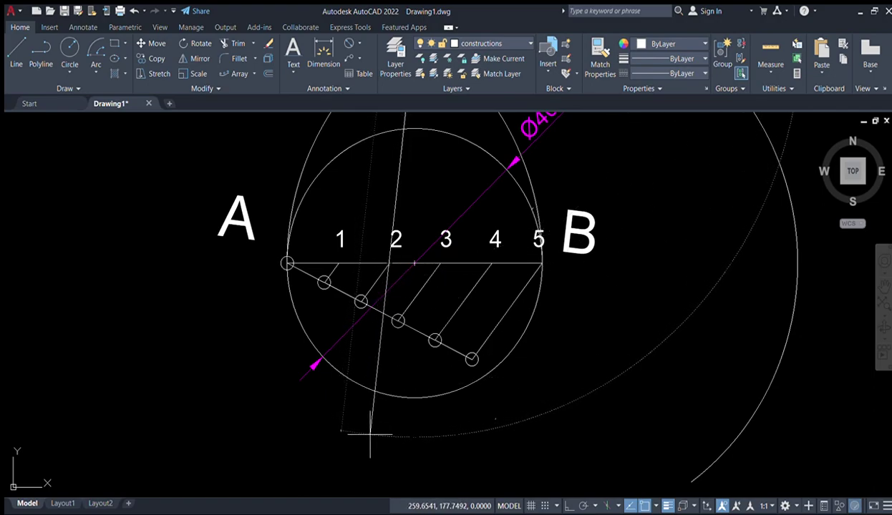
key(Escape)
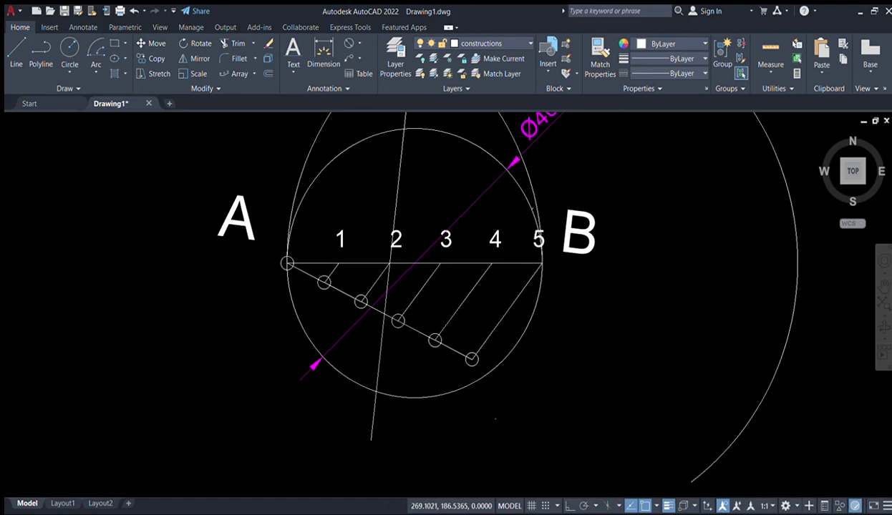
scroll(429, 374, down, 4)
click(422, 273)
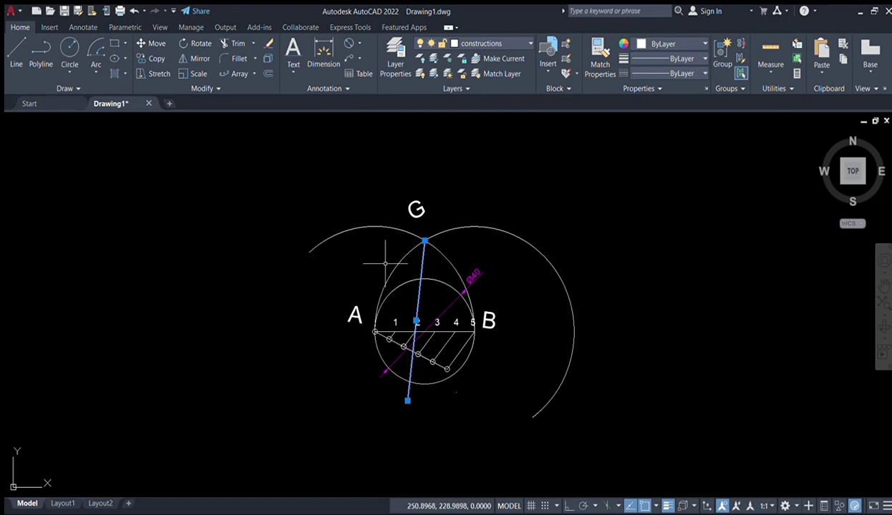
key(Escape)
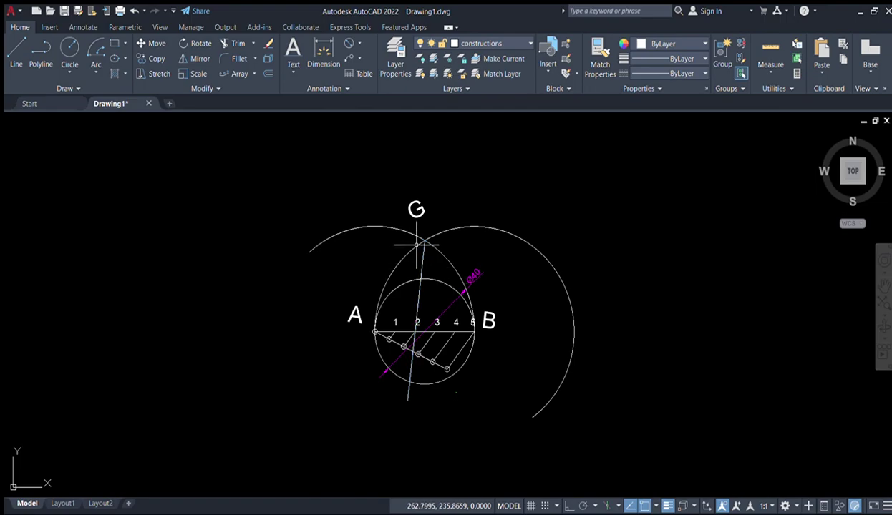
Step: Draw the first pentagon side on the object layer, from A to where the line through G and 2 crosses the lower circle
scroll(418, 329, up, 4)
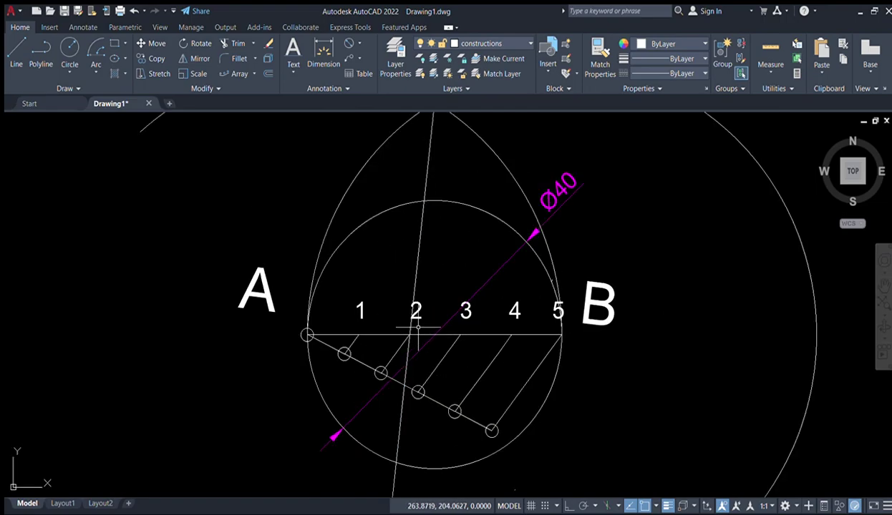
scroll(409, 337, up, 2)
middle_drag(414, 343, 402, 240)
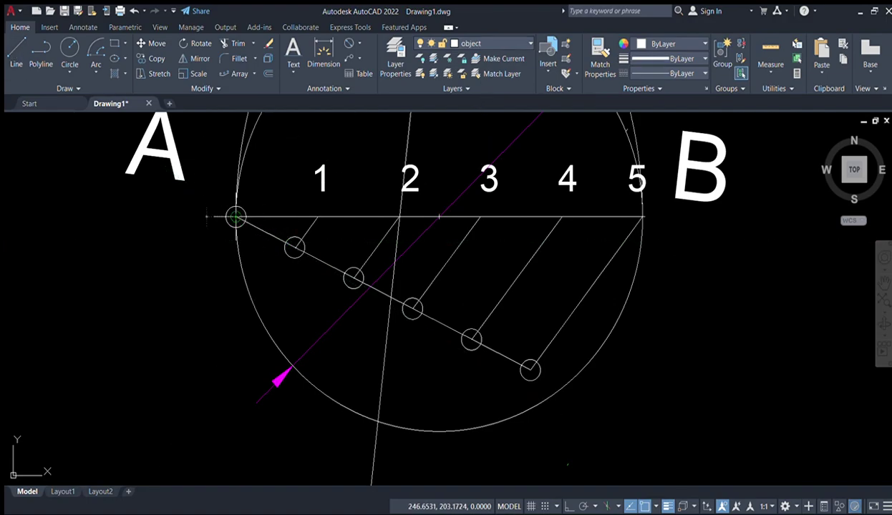
click(236, 216)
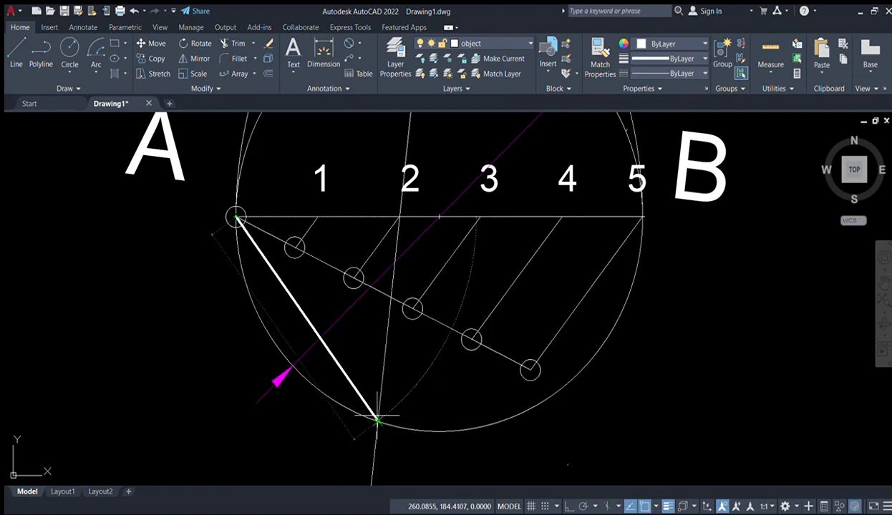
scroll(378, 421, down, 2)
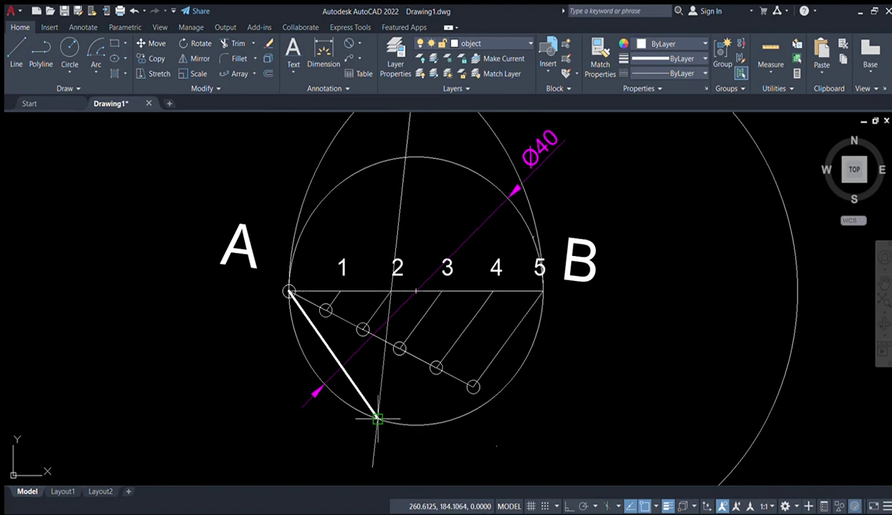
click(378, 419)
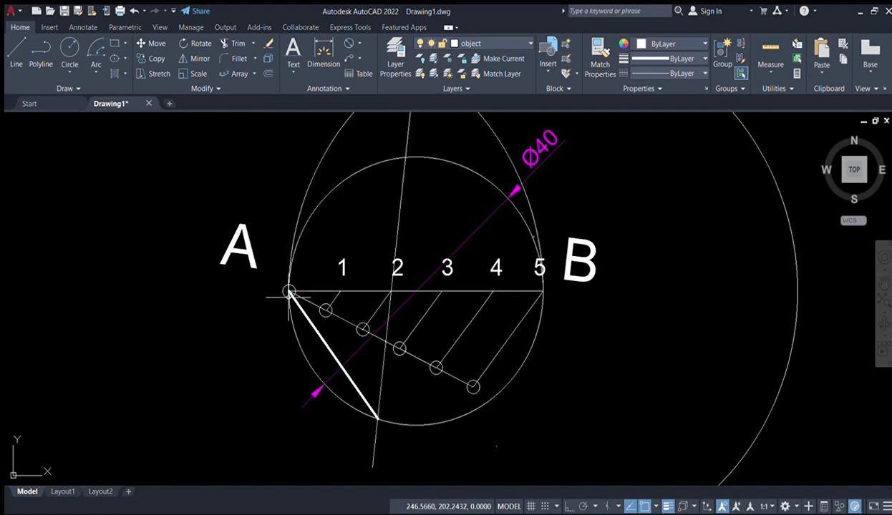
click(312, 324)
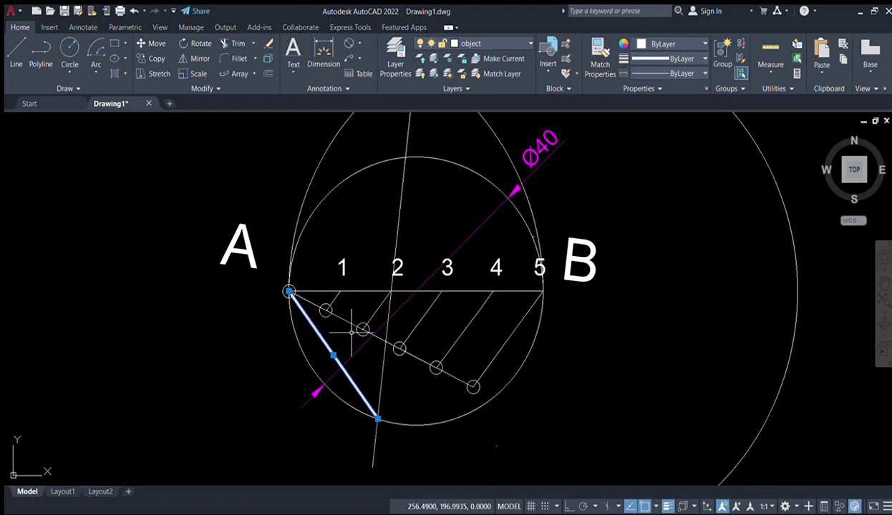
key(Escape)
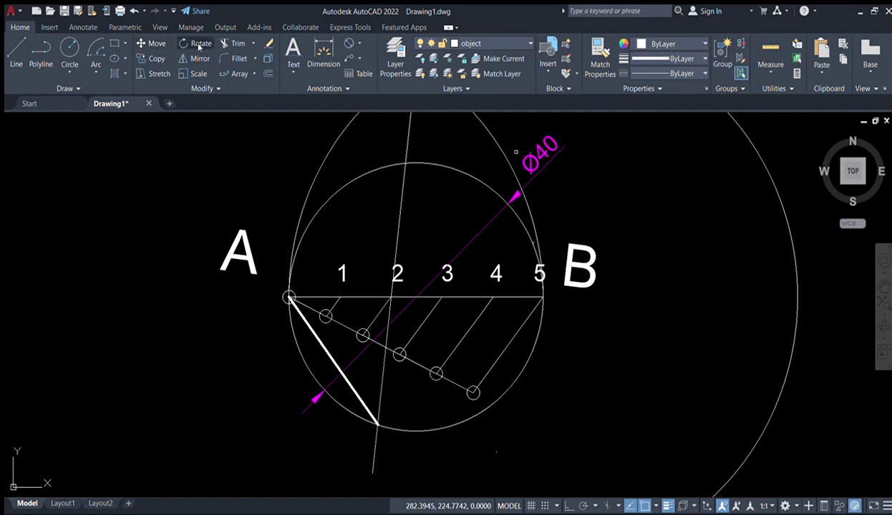
Step: Rotate a copy of the first side about its lower endpoint until the copy's free end meets the circle at lower right
click(377, 425)
key(Return)
click(377, 424)
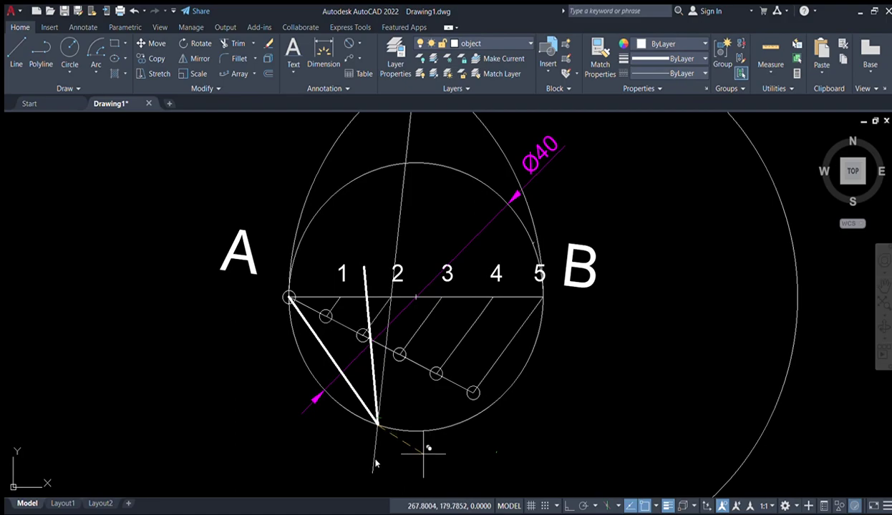
click(377, 422)
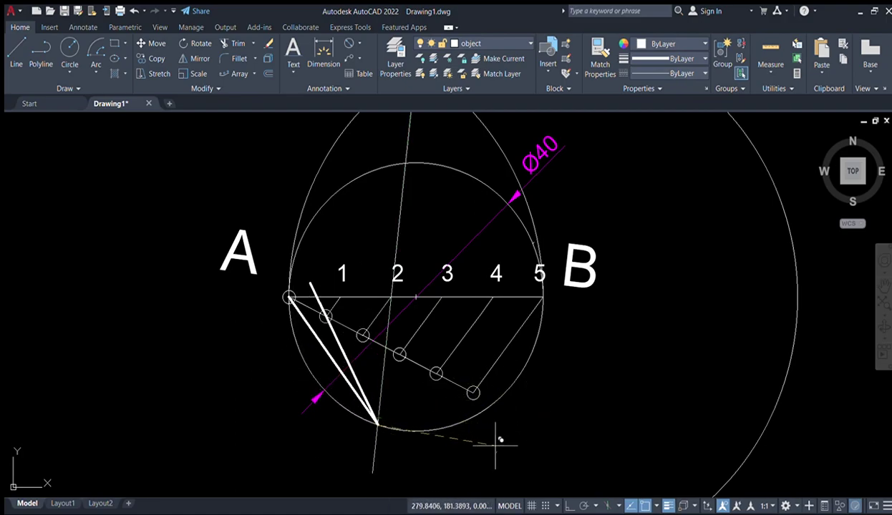
scroll(480, 442, down, 4)
middle_drag(479, 437, 388, 267)
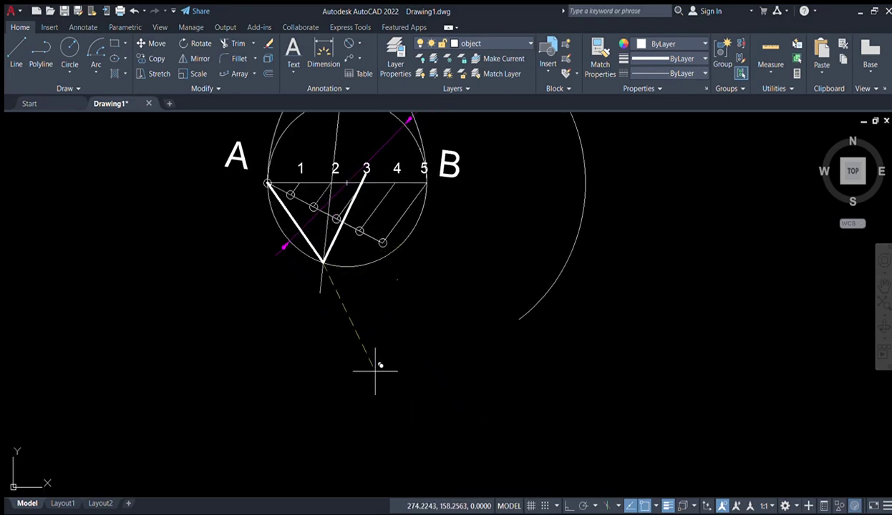
click(301, 341)
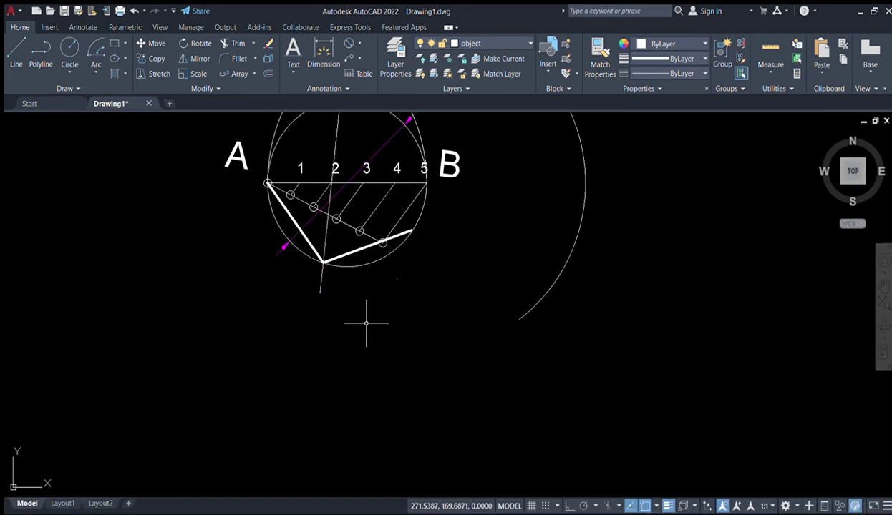
Step: Rotate a copy of the second side about its right endpoint to form the third side, ending on the circle above B
click(400, 234)
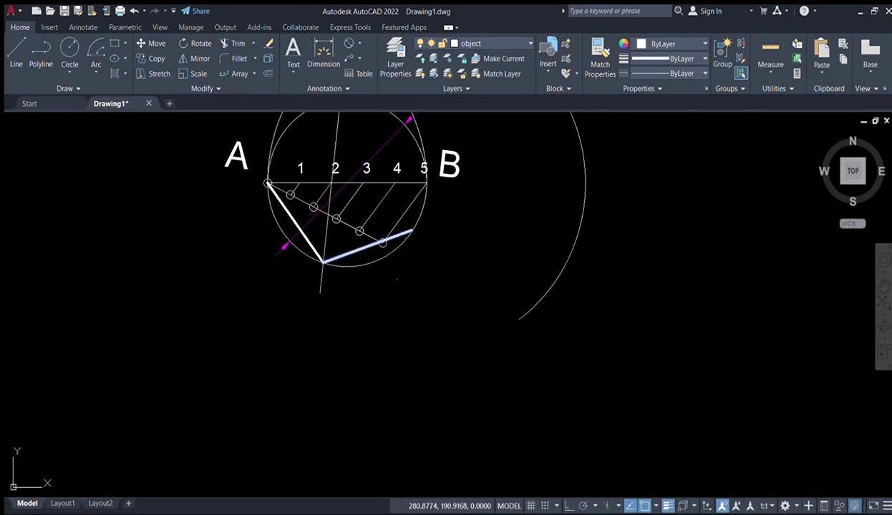
text(ro)
key(Return)
click(410, 231)
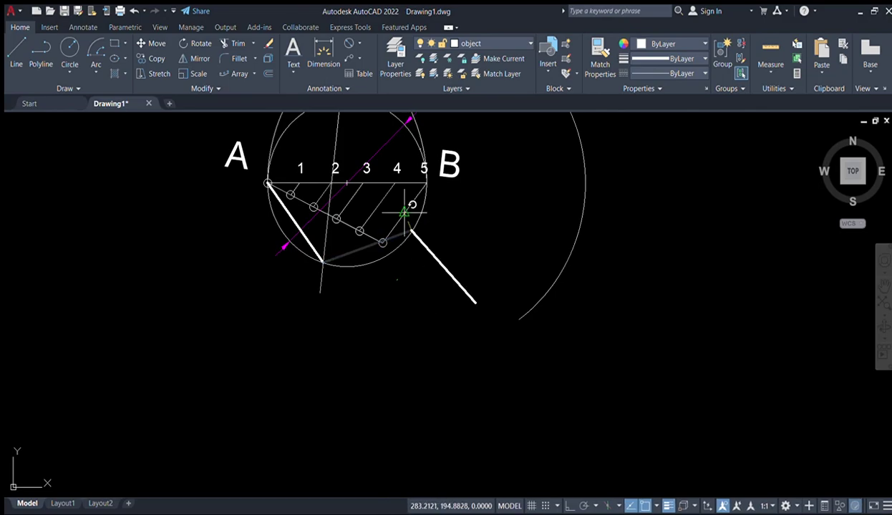
click(428, 236)
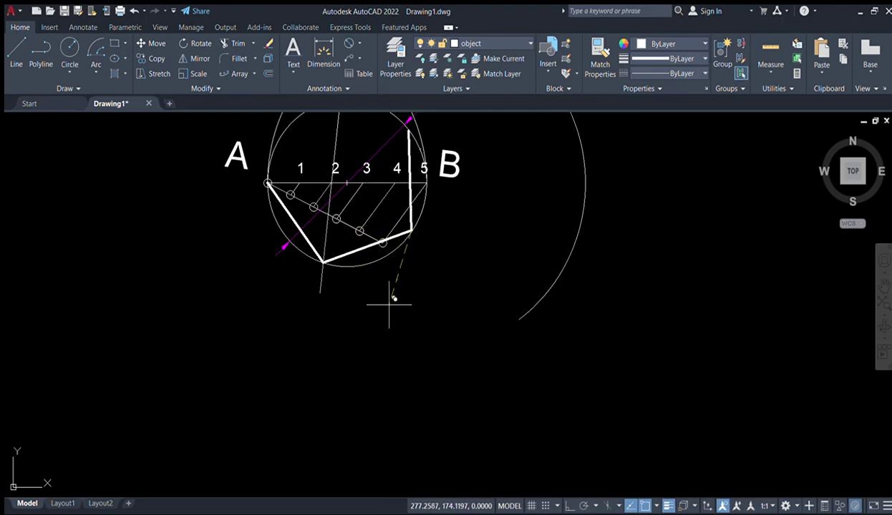
Step: Rotate a copy of the third side about its upper endpoint to form the fourth side, ending on the circle's upper left
scroll(434, 255, down, 2)
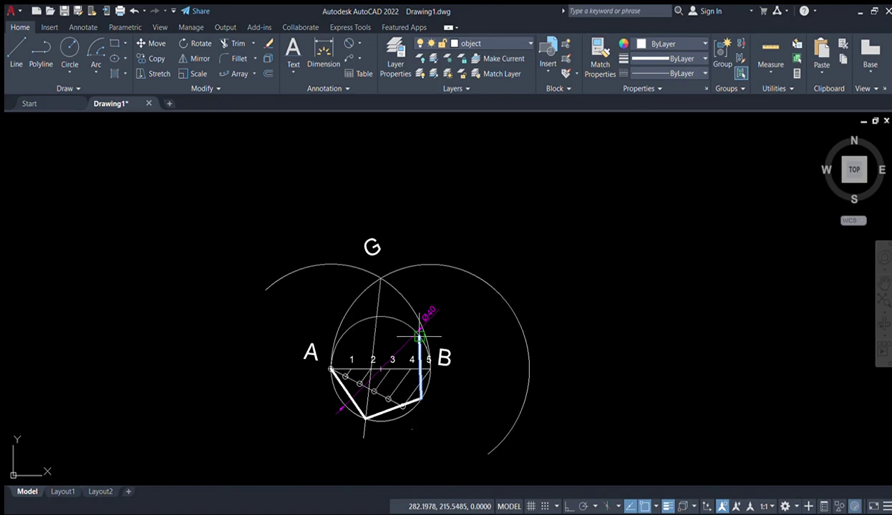
scroll(421, 338, up, 2)
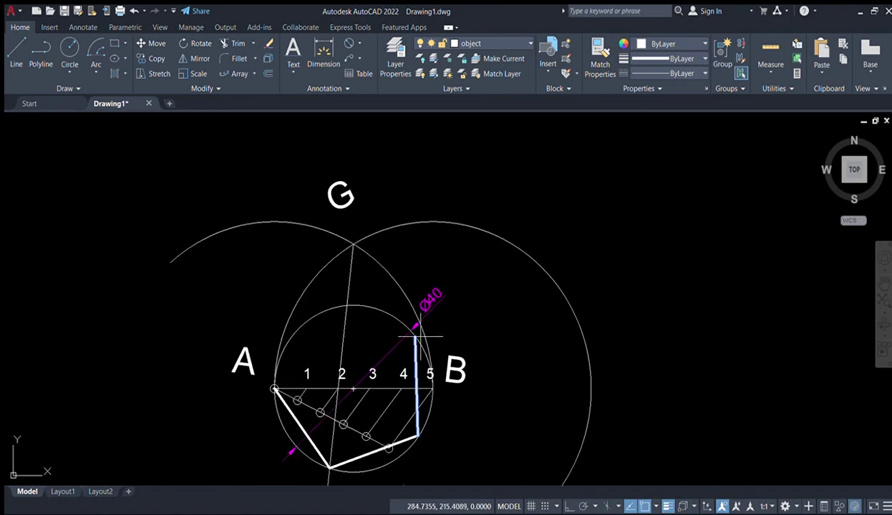
click(416, 337)
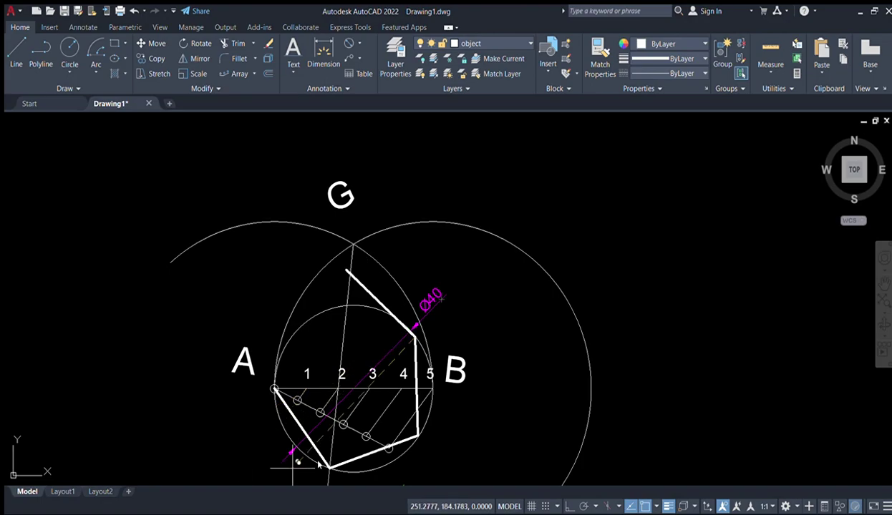
middle_drag(346, 438, 348, 366)
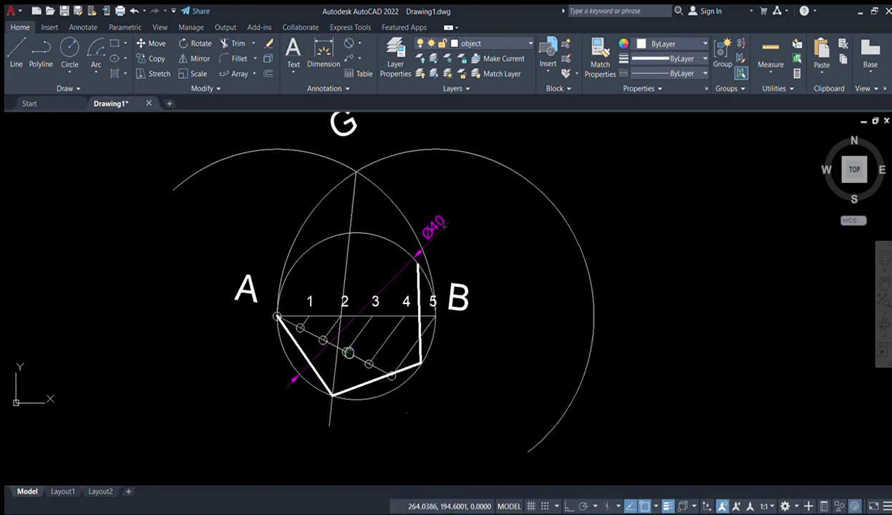
click(373, 411)
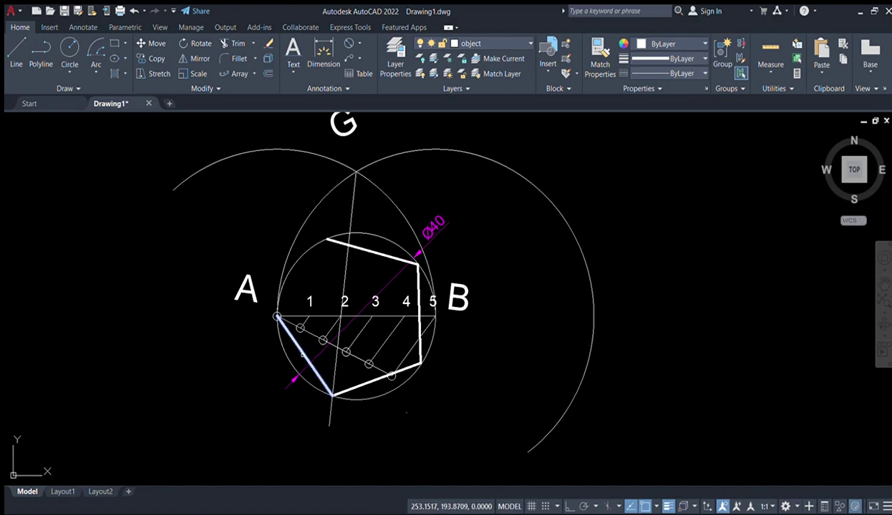
Step: Rotate a copy of the first side about A up to the fourth side's free end, closing the pentagon
click(277, 316)
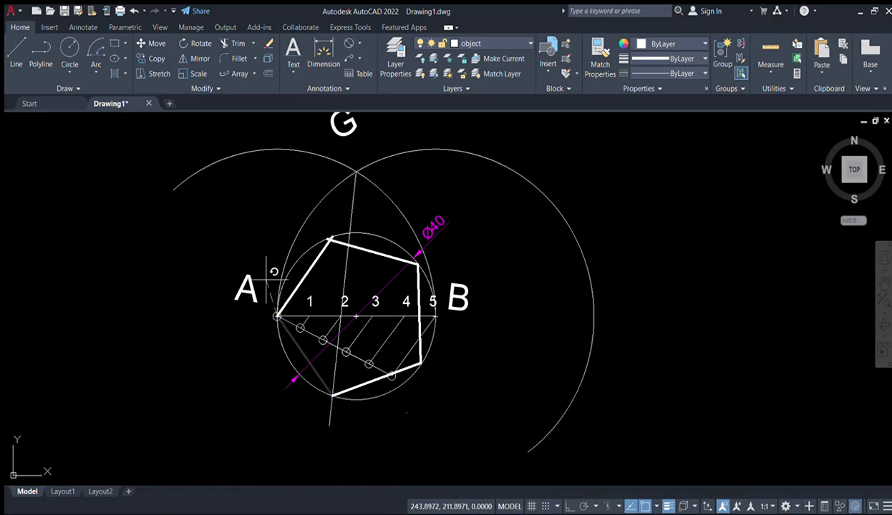
text(c)
key(Return)
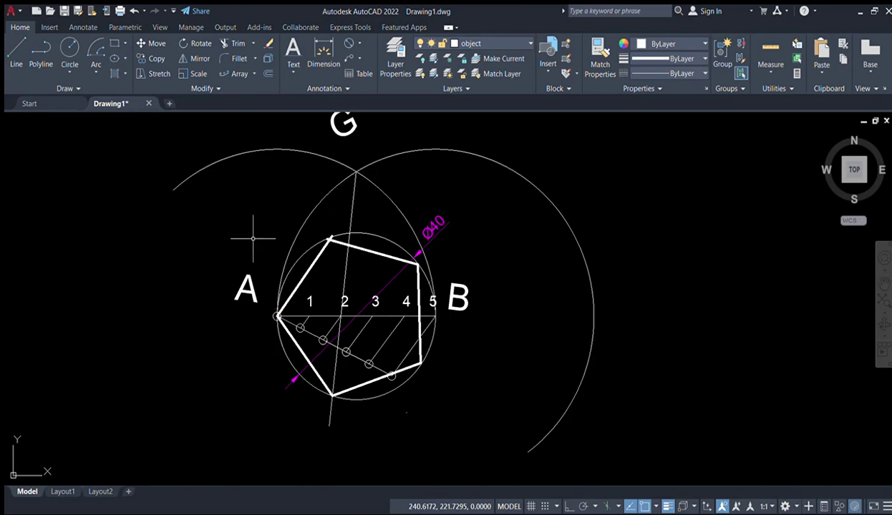
click(253, 238)
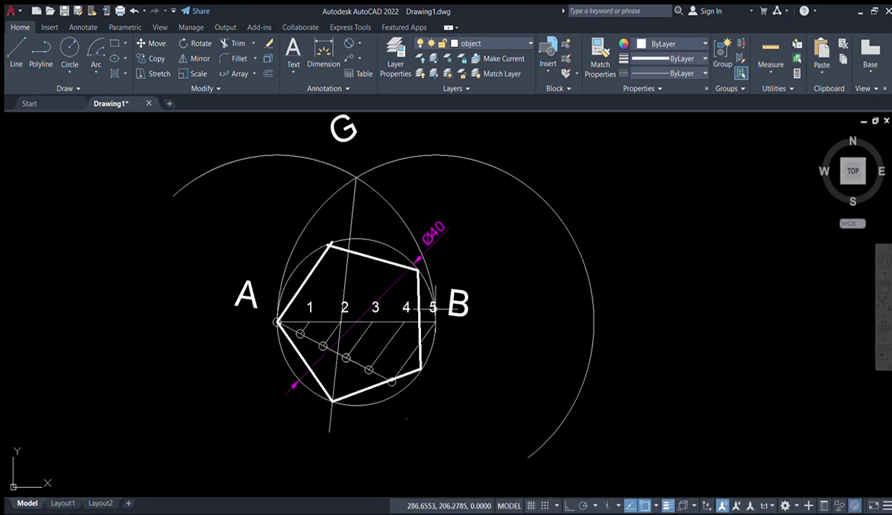
scroll(458, 376, down, 2)
scroll(454, 380, up, 3)
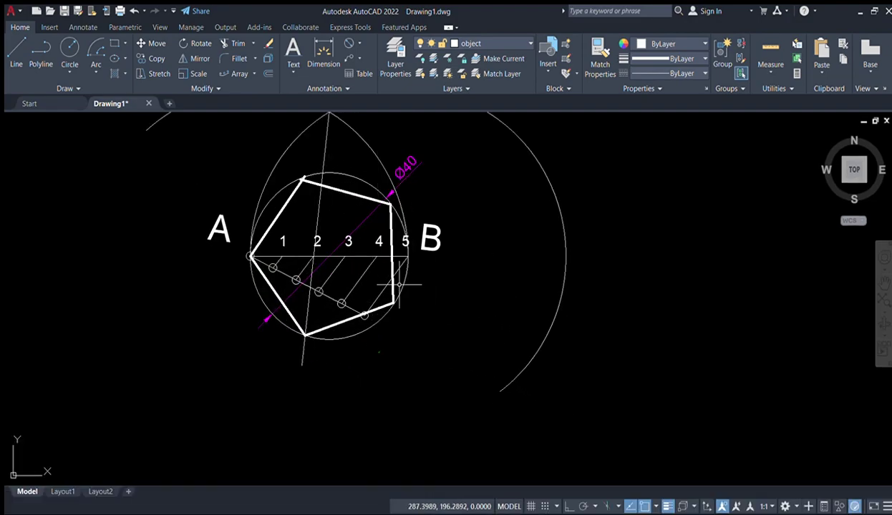
mouse_move(452, 254)
middle_down()
mouse_move(434, 313)
mouse_move(492, 306)
middle_up()
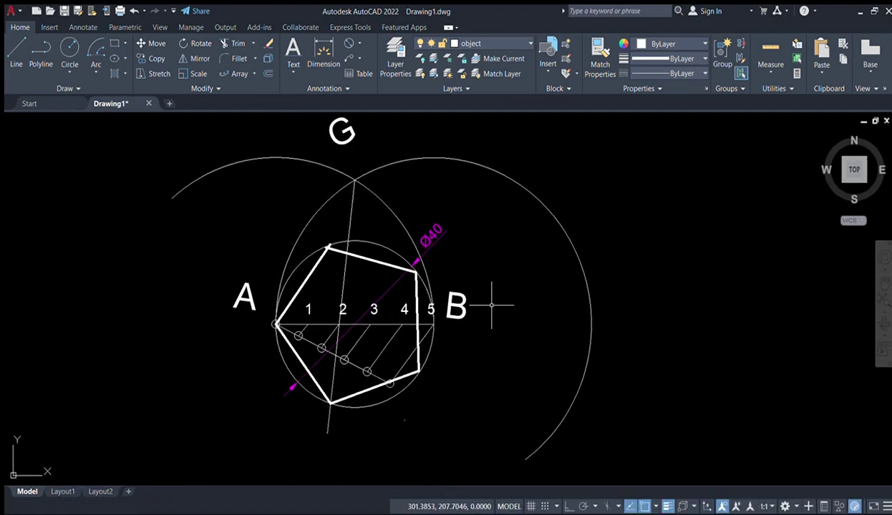